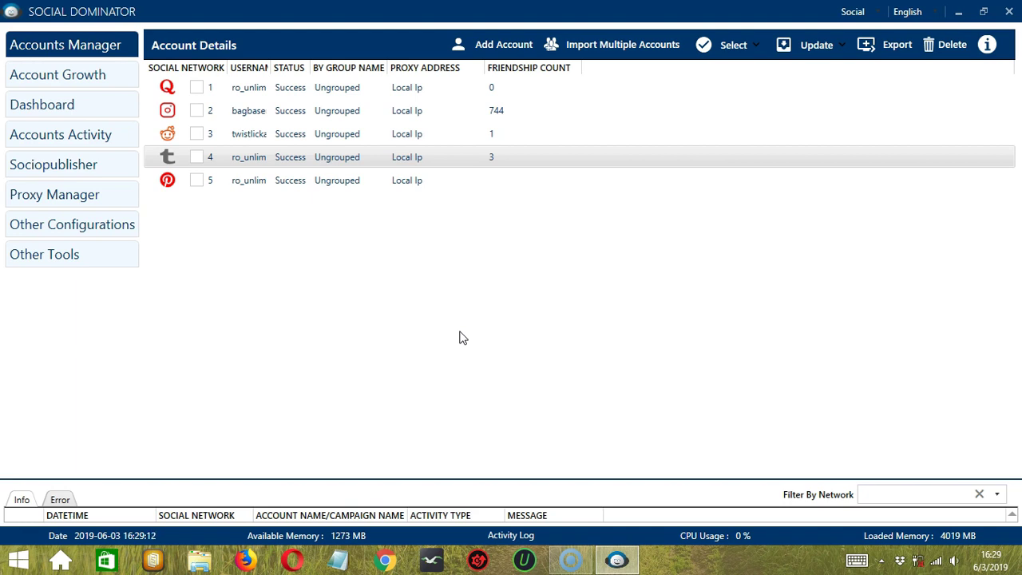
- Open the tools of the Tumblr account and show its private whitelisted users
{"action": "left_click", "coordinate": [449, 332]}
{"action": "left_click", "coordinate": [233, 160]}
{"action": "right_click", "coordinate": [233, 160]}
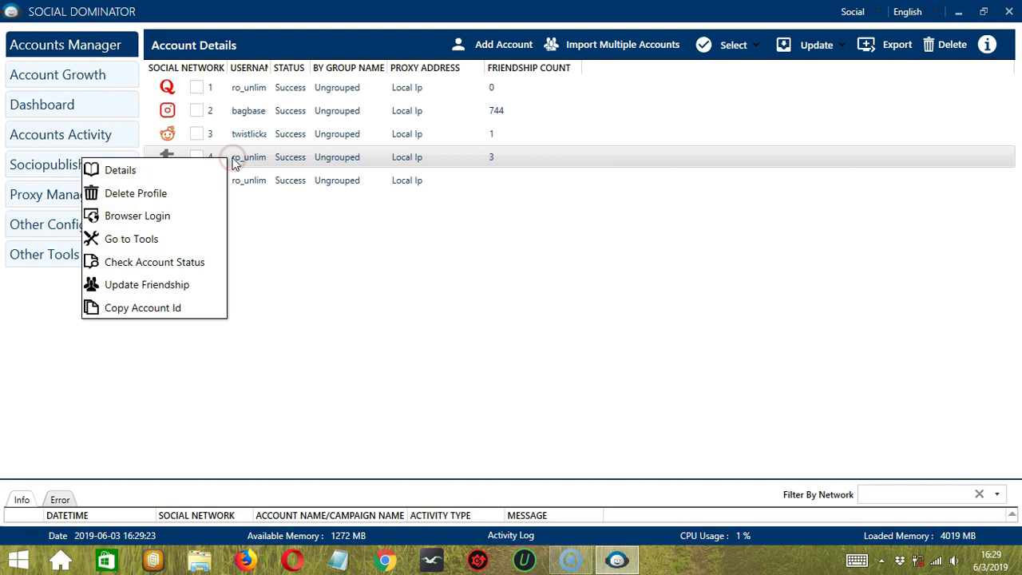
{"action": "left_click", "coordinate": [189, 236]}
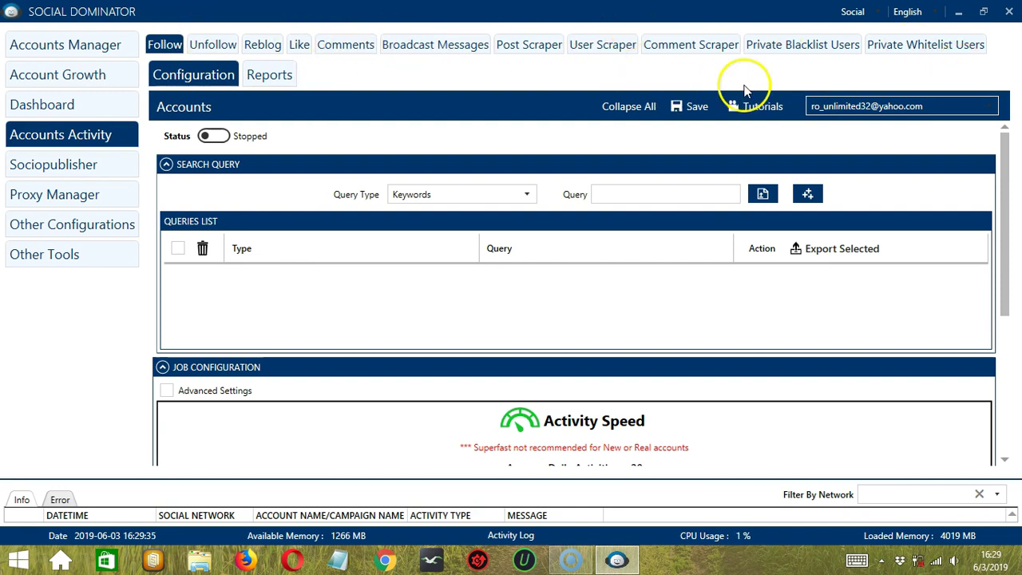
{"action": "left_click", "coordinate": [918, 47]}
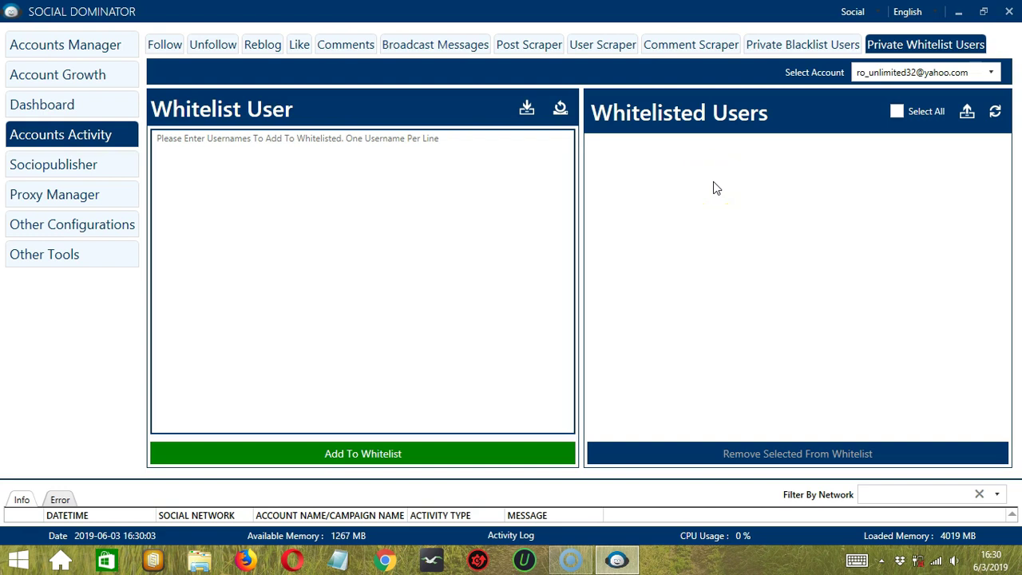
- Draft the usernames one and two on separate lines for the private whitelist, and clear the draft
{"action": "left_click", "coordinate": [338, 138]}
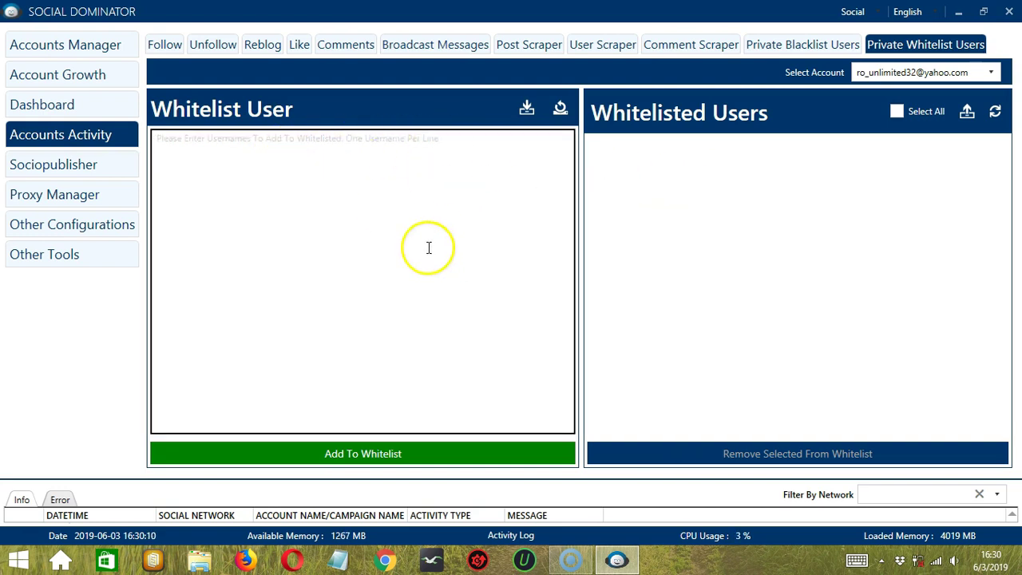
{"action": "left_click", "coordinate": [305, 170]}
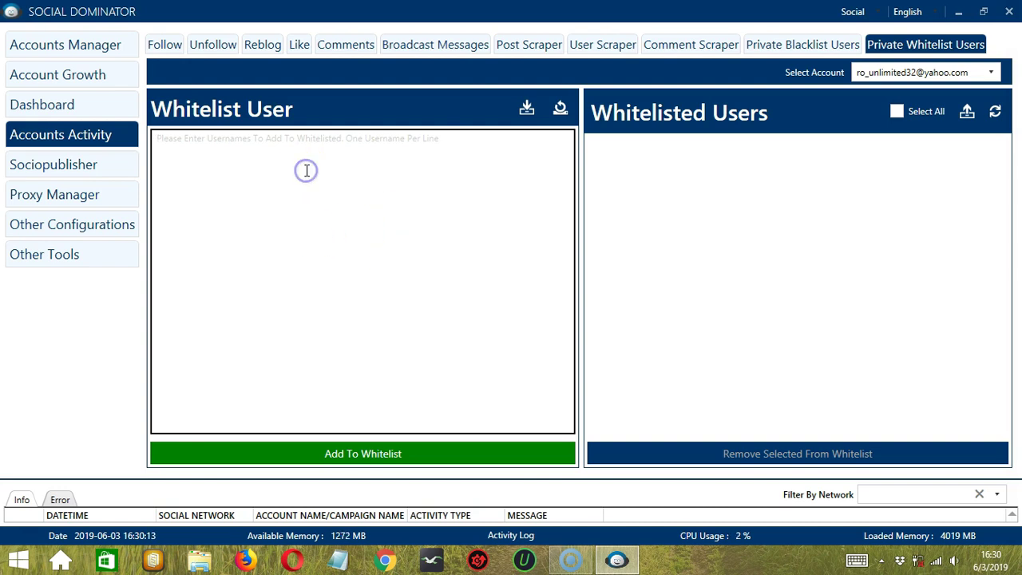
{"action": "type", "text": "one"}
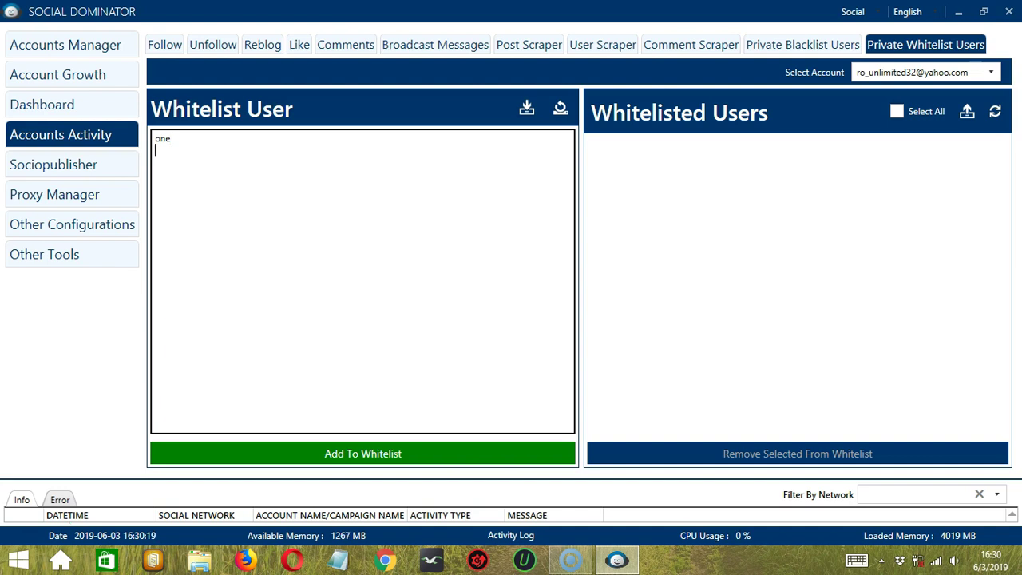
{"action": "key", "text": "Return"}
{"action": "type", "text": "tw"}
{"action": "left_click", "coordinate": [326, 175]}
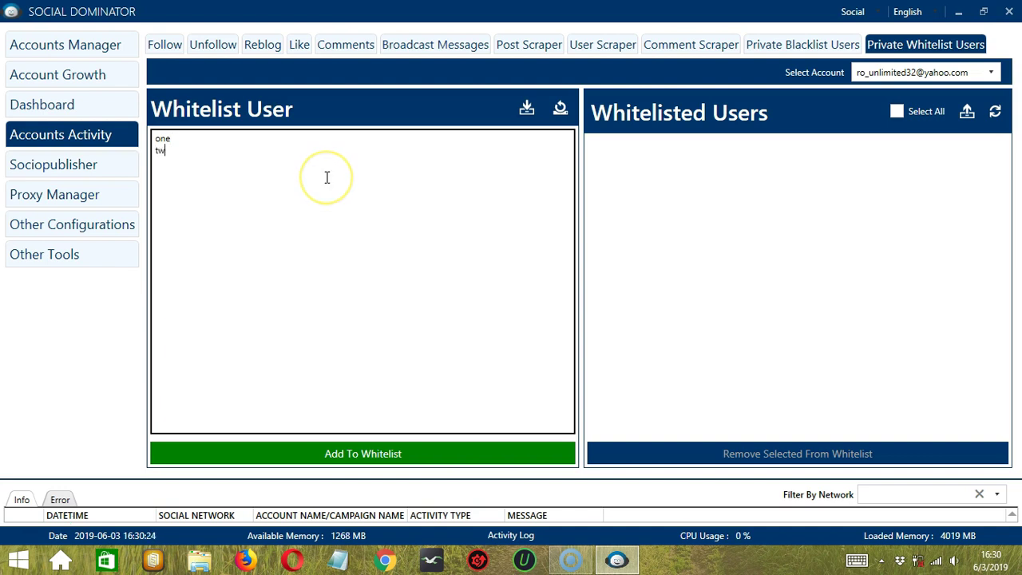
{"action": "type", "text": "o"}
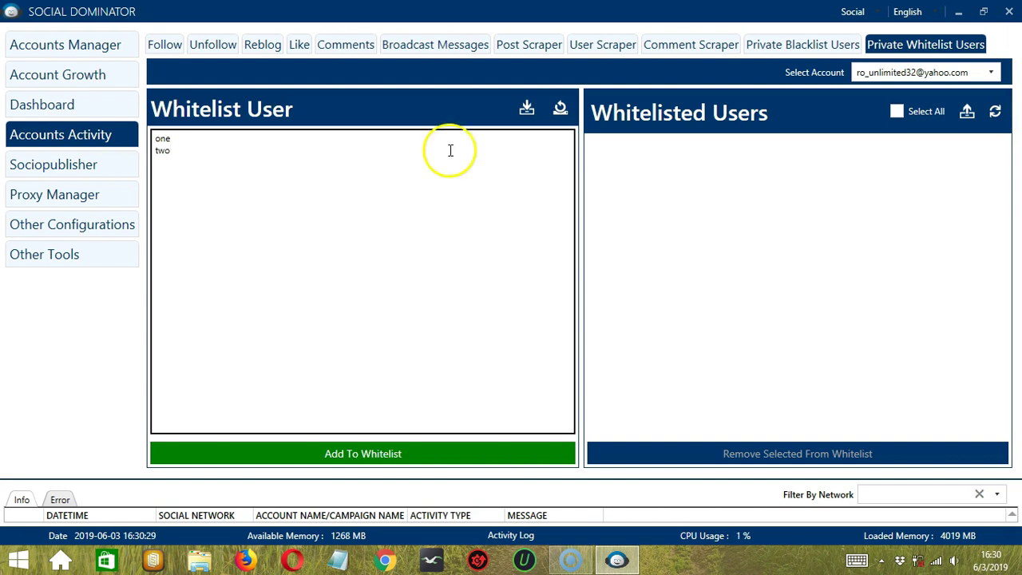
{"action": "left_click", "coordinate": [560, 110]}
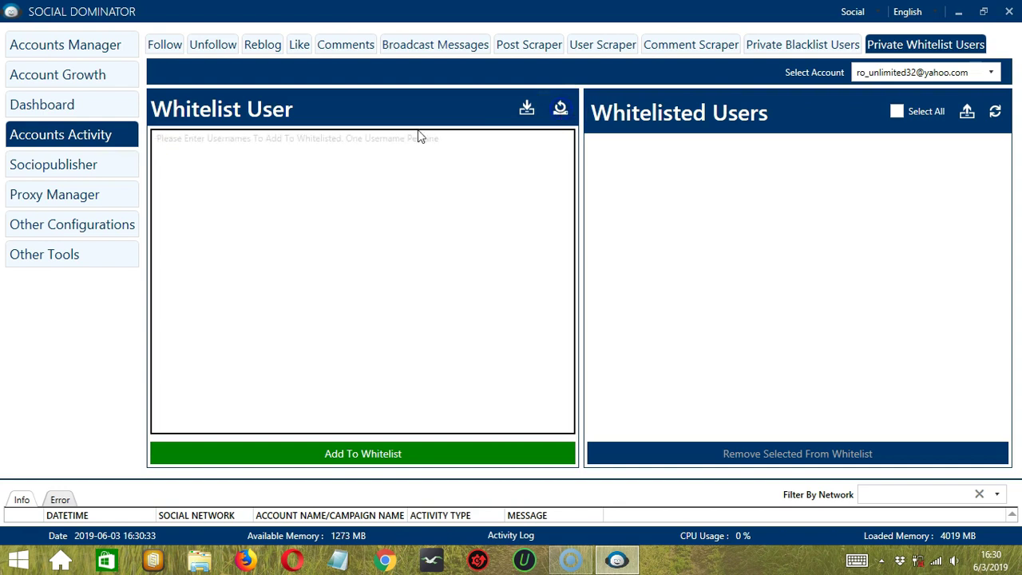
- Browse the Desktop for a text file of whitelist usernames to import, and leave the file browser
{"action": "left_click", "coordinate": [527, 109]}
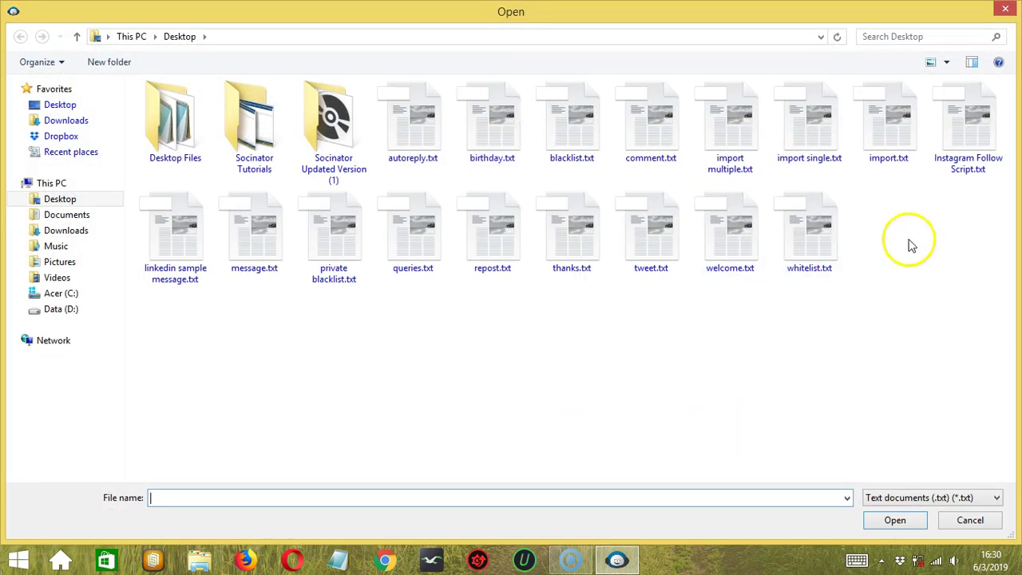
{"action": "left_click", "coordinate": [895, 519]}
- Add the usernames one and two, one per line, to the account's private whitelist and refresh the list of whitelisted users
{"action": "type", "text": "on"}
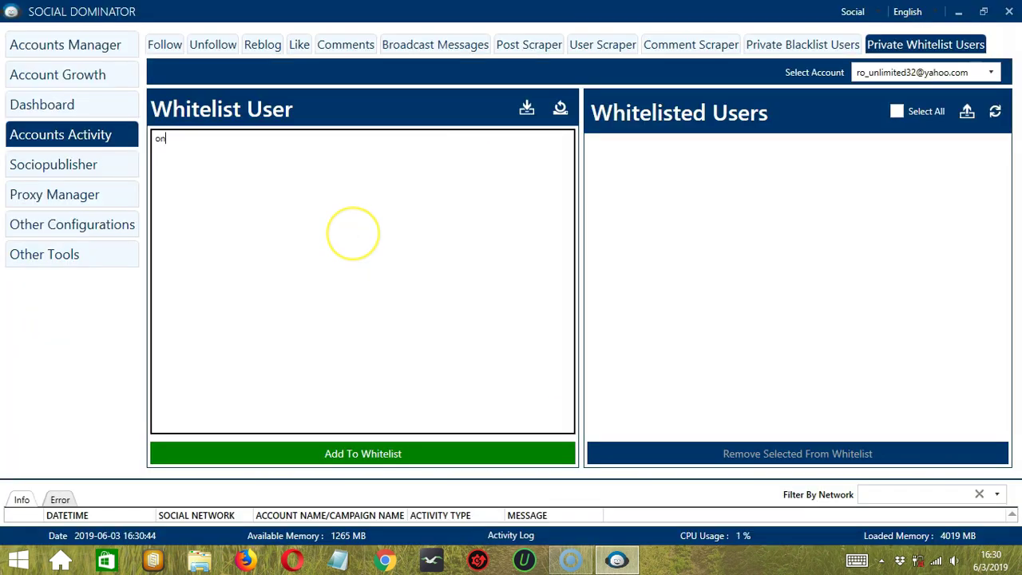
{"action": "type", "text": "e two"}
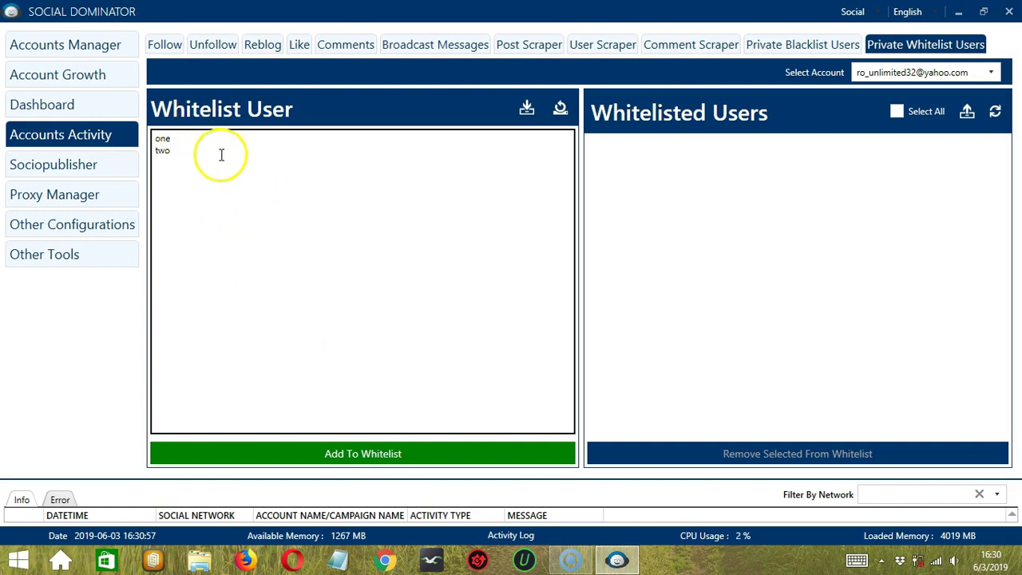
{"action": "left_click", "coordinate": [280, 453]}
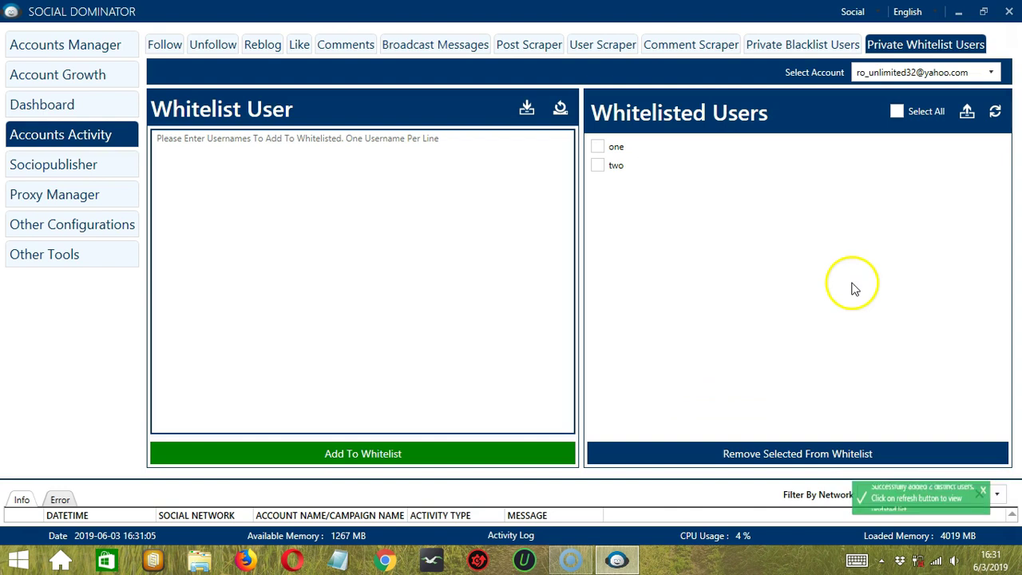
{"action": "left_click", "coordinate": [996, 115]}
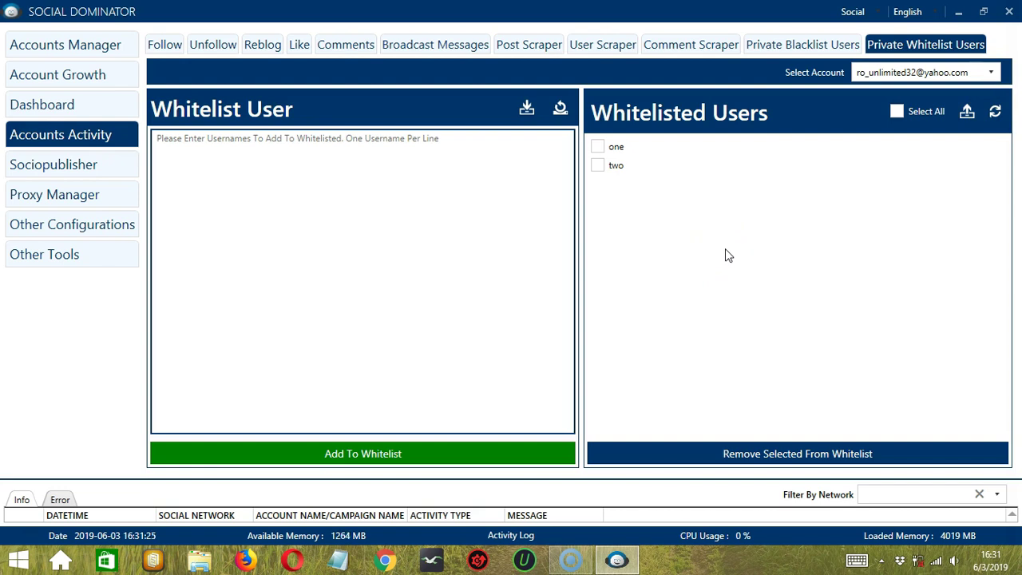
- Export all users in the private whitelist to the Desktop folder and remove them from the whitelist
{"action": "left_click", "coordinate": [668, 237]}
{"action": "left_click", "coordinate": [598, 148]}
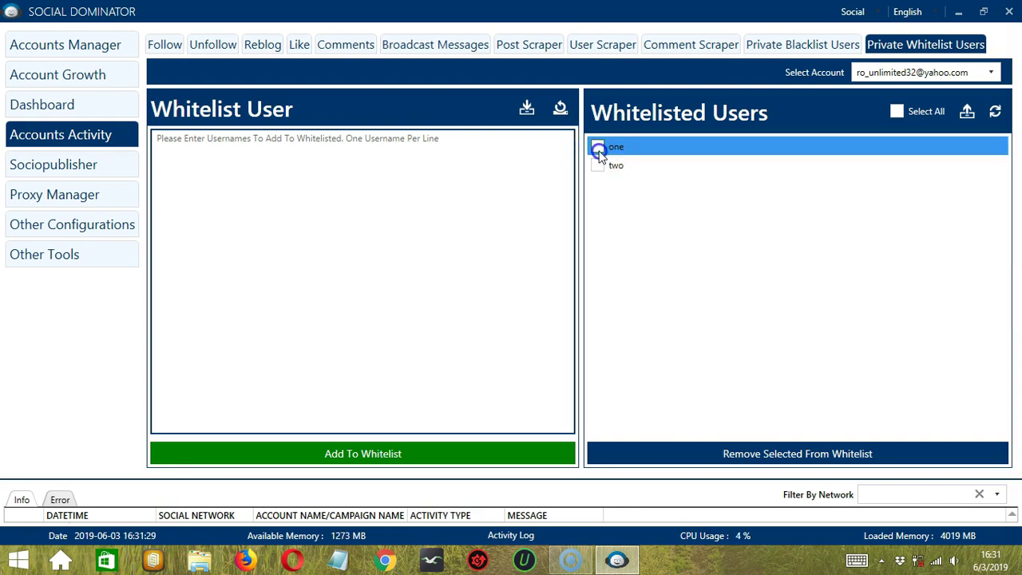
{"action": "left_click", "coordinate": [598, 149]}
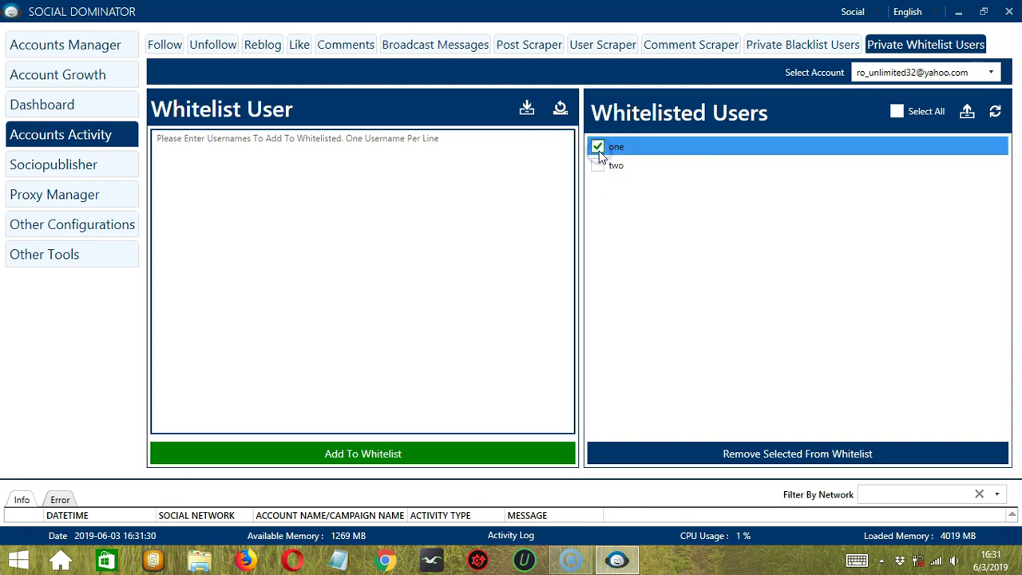
{"action": "left_click", "coordinate": [896, 112]}
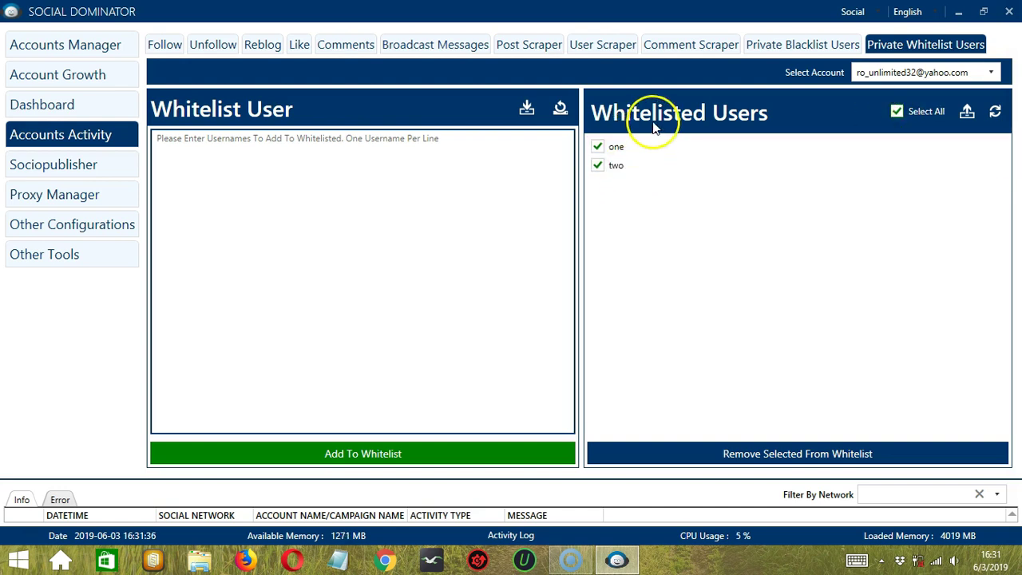
{"action": "left_click", "coordinate": [966, 113]}
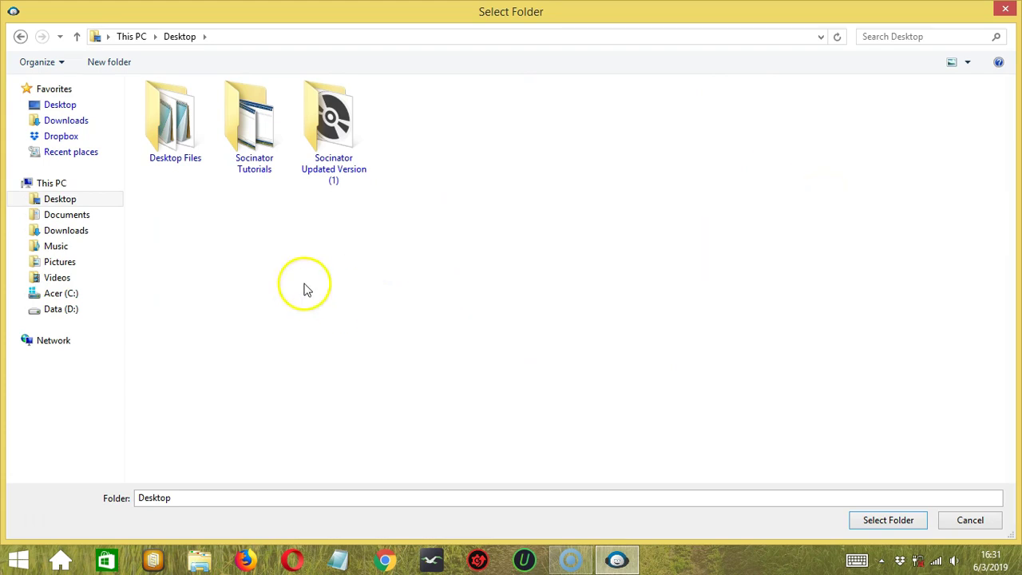
{"action": "left_click", "coordinate": [886, 522]}
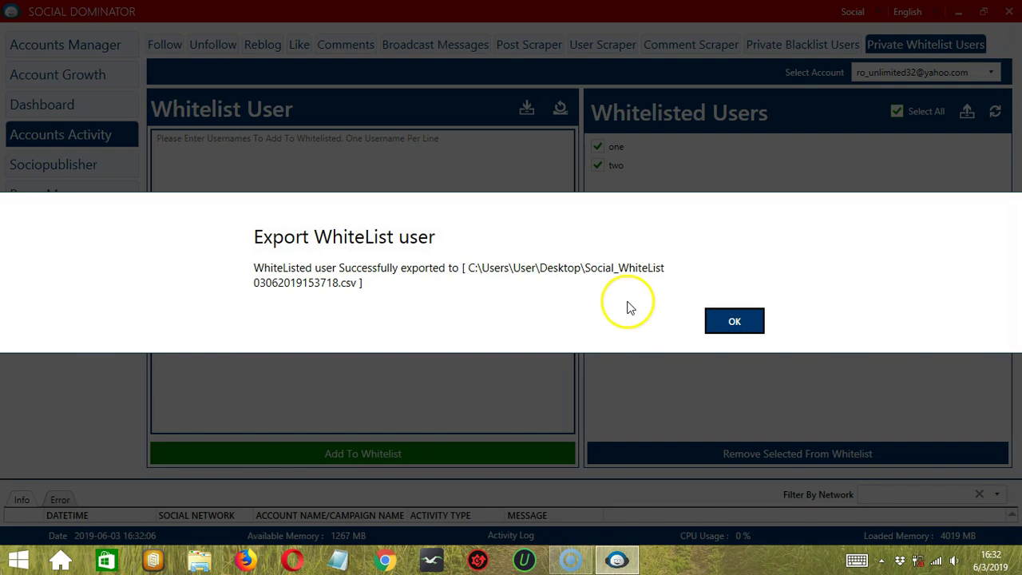
{"action": "left_click", "coordinate": [750, 319]}
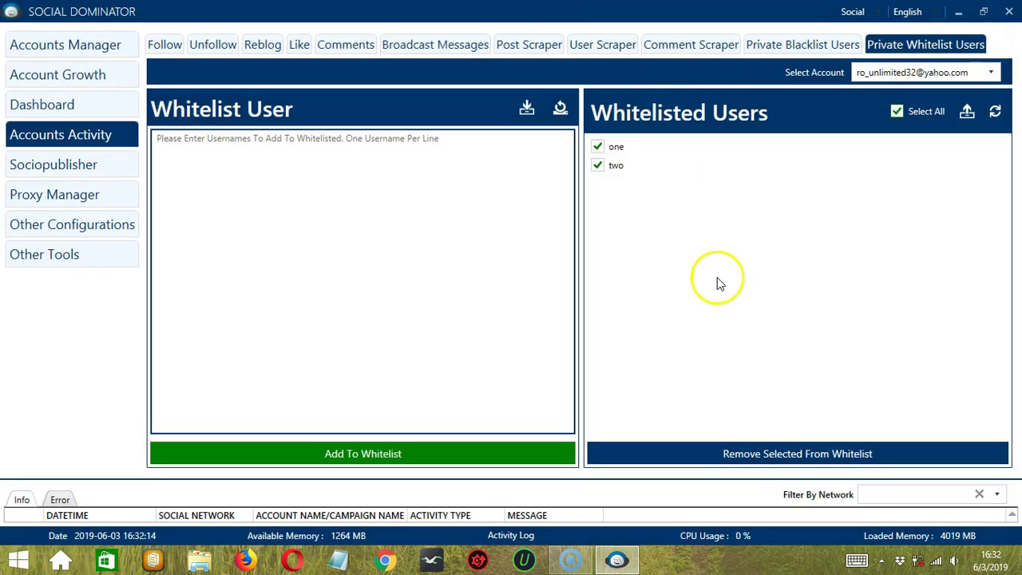
{"action": "left_click", "coordinate": [691, 451]}
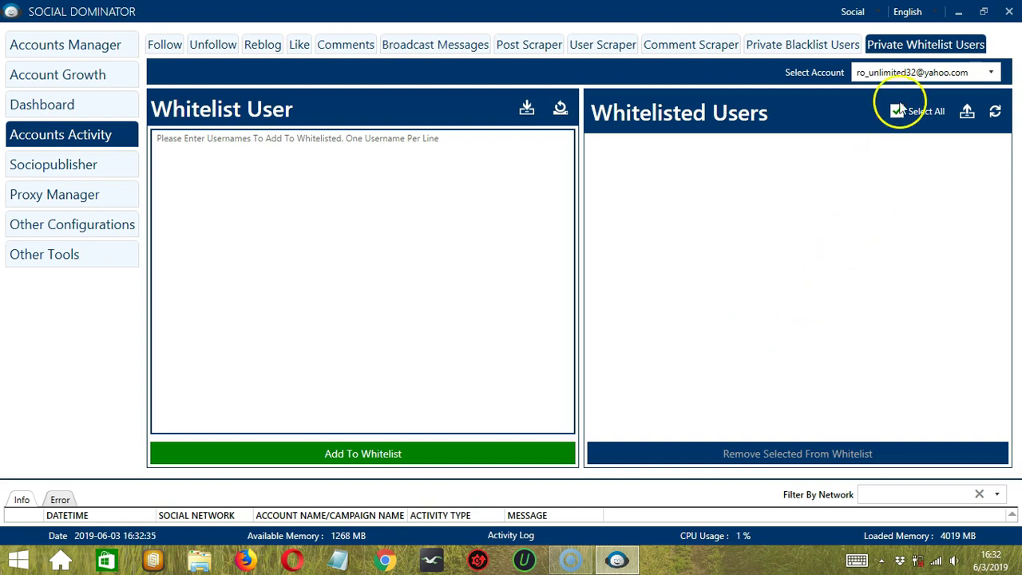
- Switch the network from Social to Tumblr and open the whitelisted users in its settings
{"action": "left_click", "coordinate": [880, 13]}
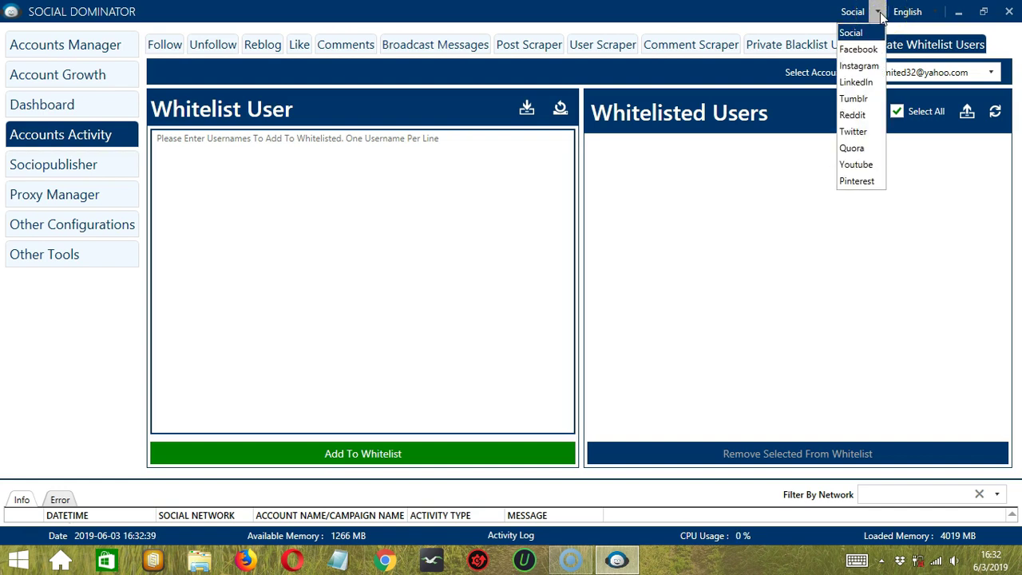
{"action": "left_click", "coordinate": [874, 99]}
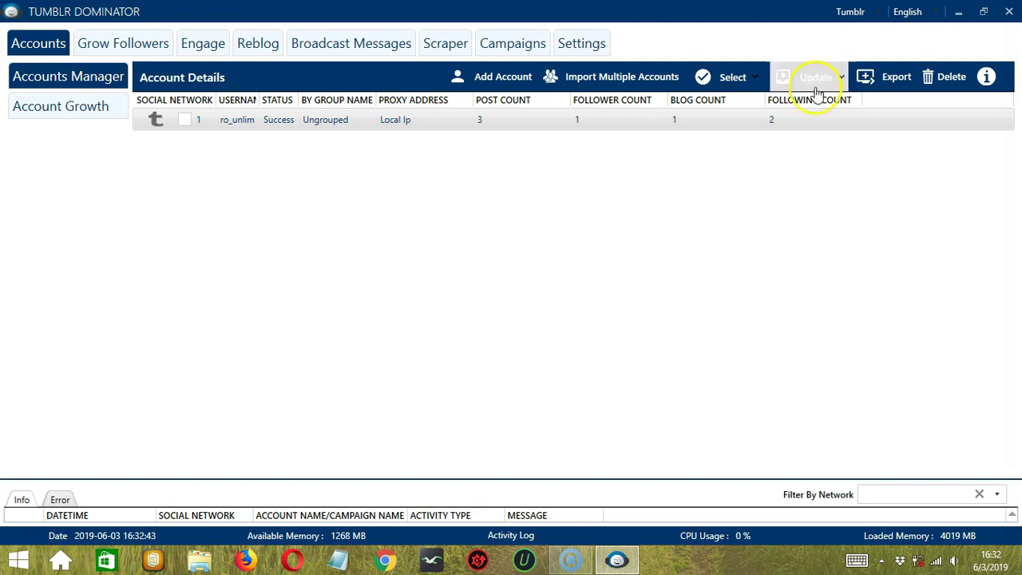
{"action": "left_click", "coordinate": [580, 46]}
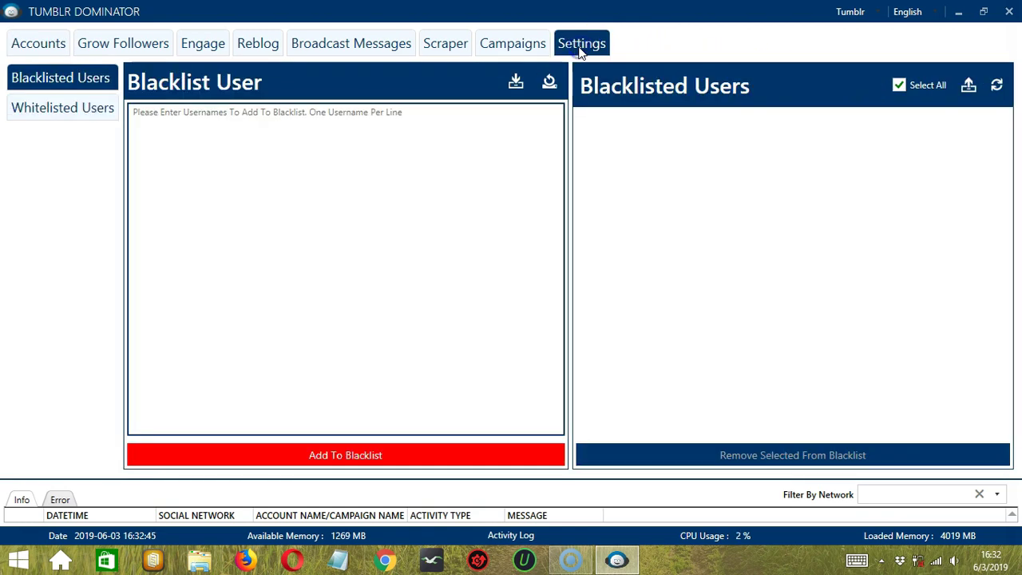
{"action": "left_click", "coordinate": [76, 110]}
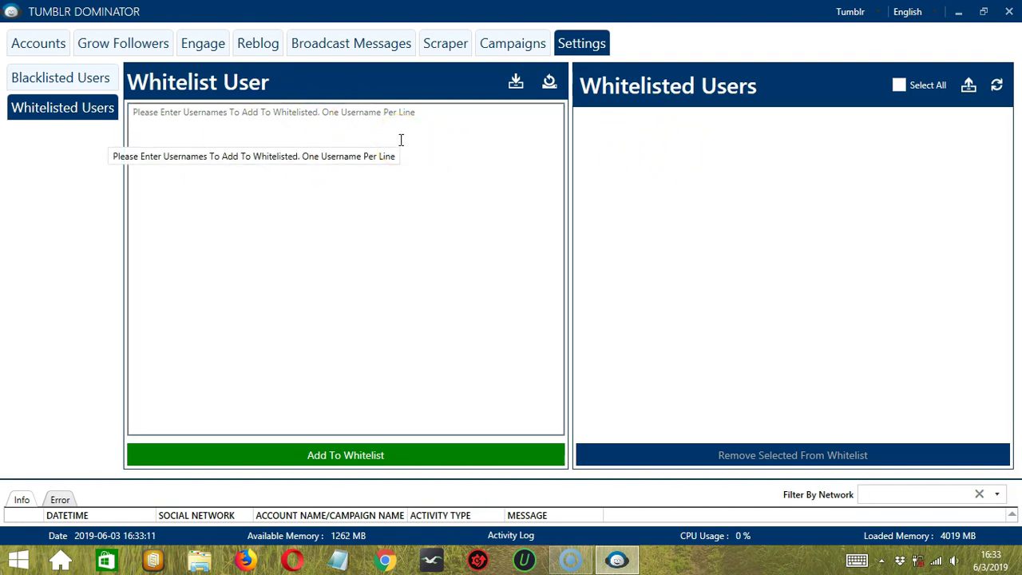
- Add the usernames one and two, one per line, to the Tumblr network whitelist and refresh the whitelisted users
{"action": "left_click", "coordinate": [379, 133]}
{"action": "left_click", "coordinate": [340, 127]}
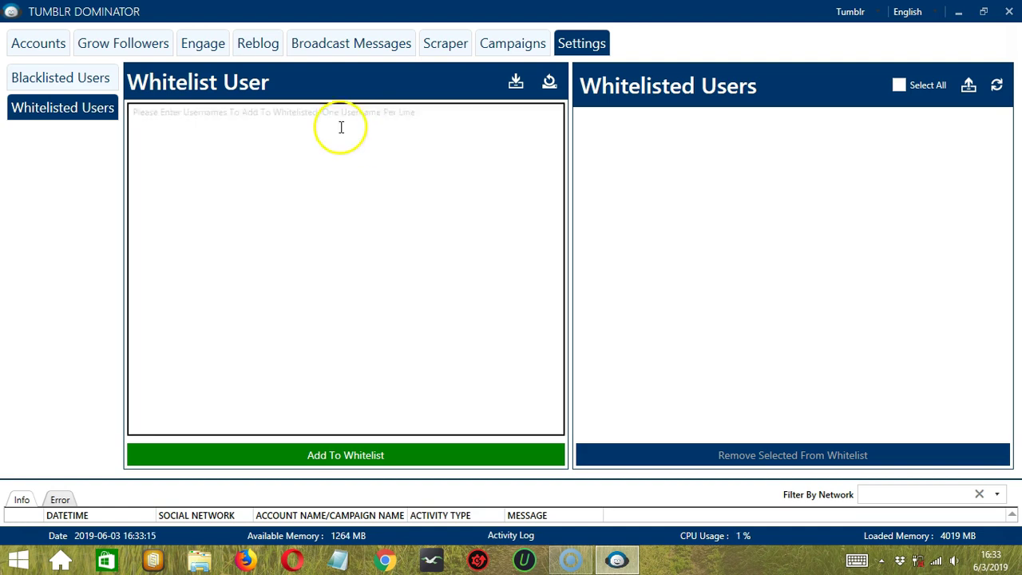
{"action": "type", "text": "one "}
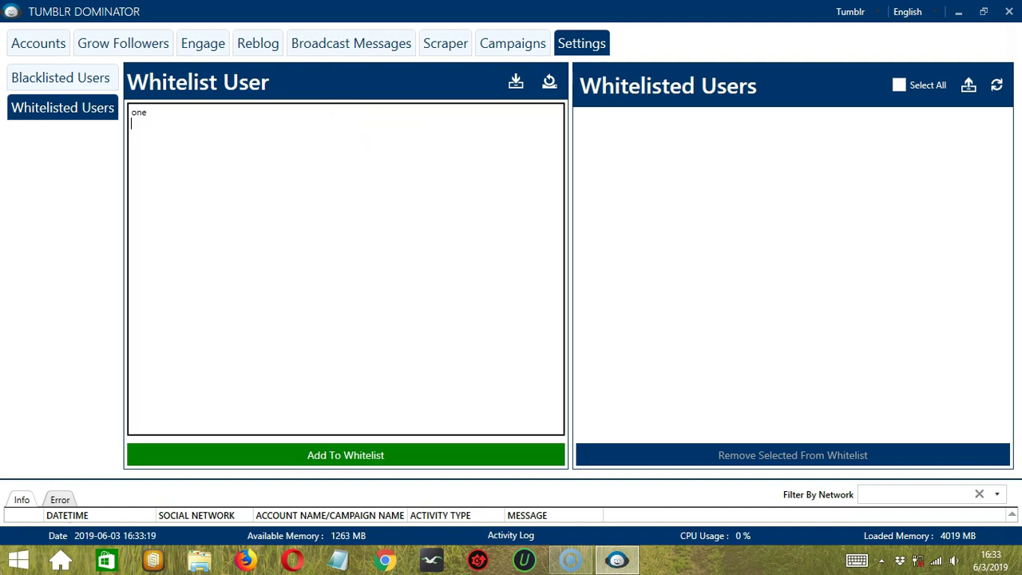
{"action": "type", "text": "two"}
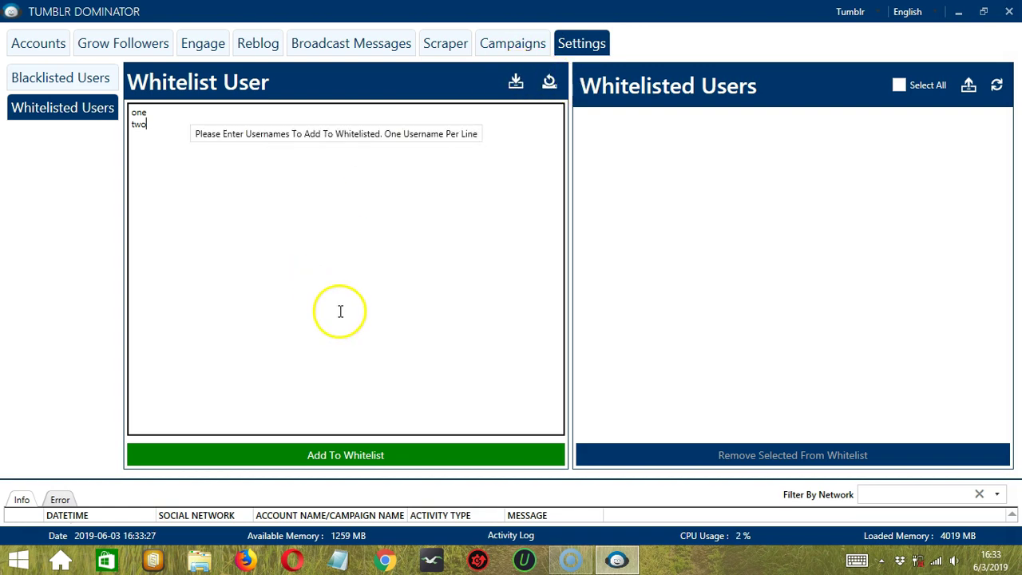
{"action": "left_click", "coordinate": [281, 463]}
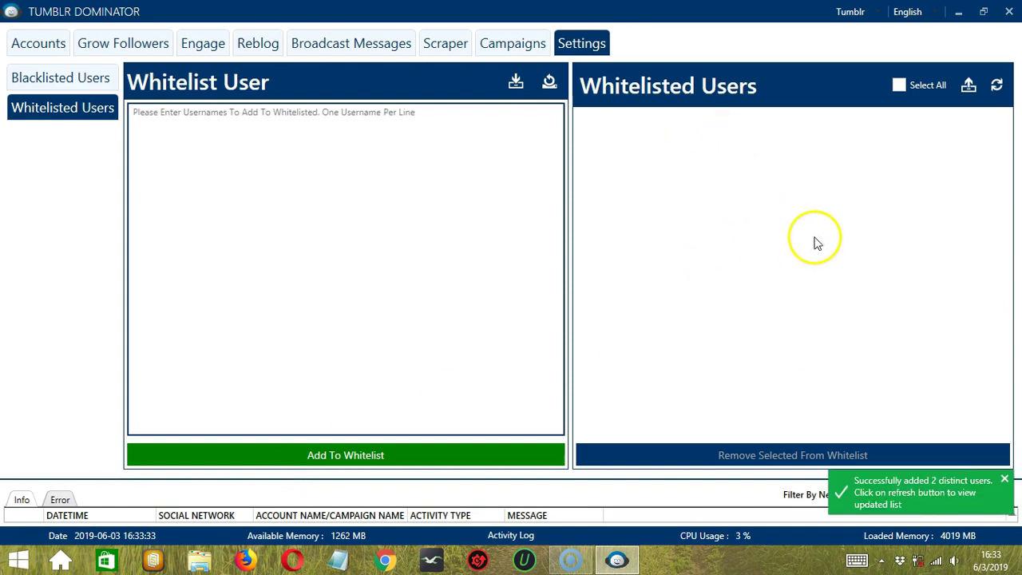
{"action": "left_click", "coordinate": [996, 85]}
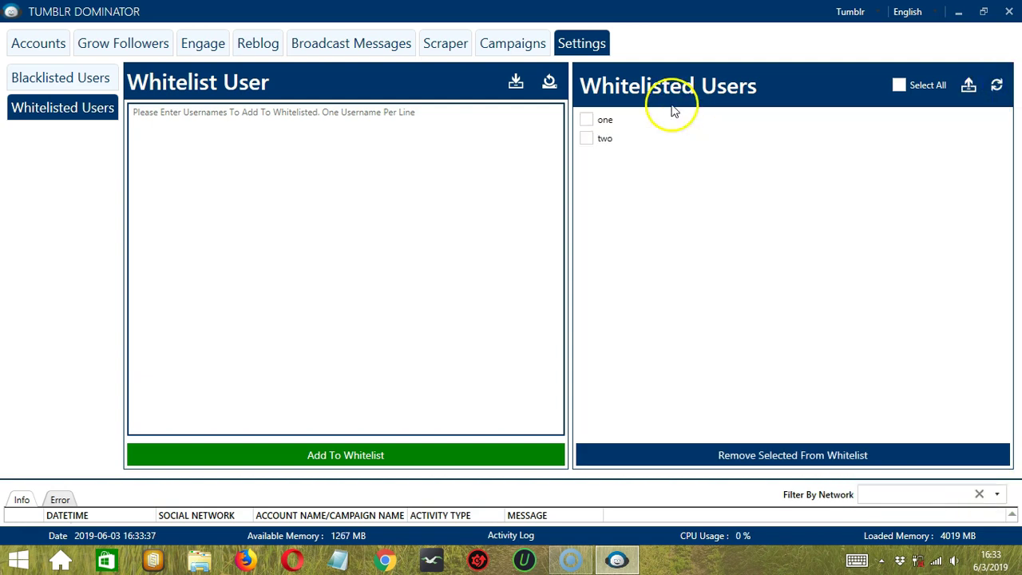
- Select all users in the Tumblr network whitelist and remove them from it
{"action": "left_click", "coordinate": [586, 119]}
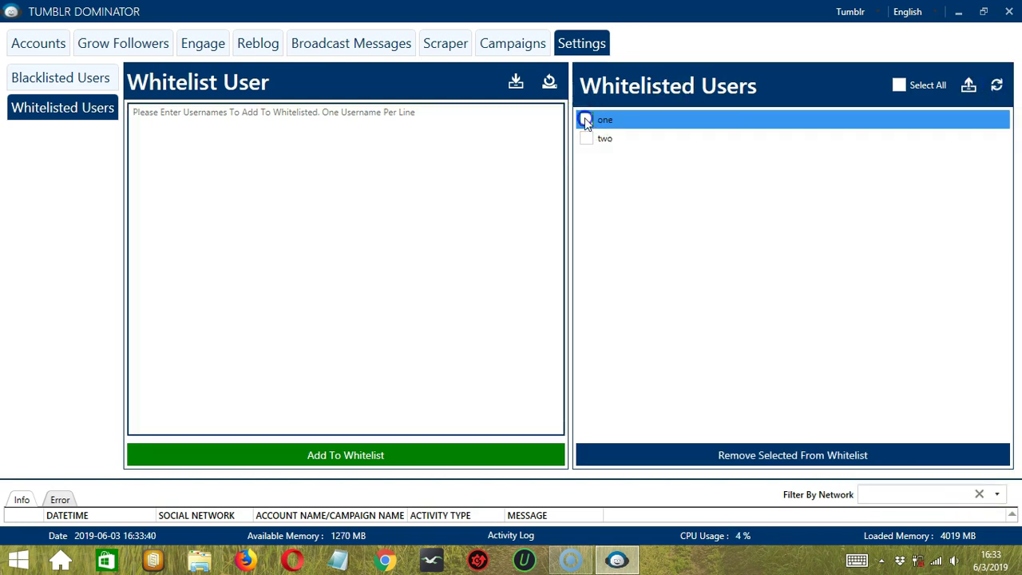
{"action": "left_click", "coordinate": [898, 87]}
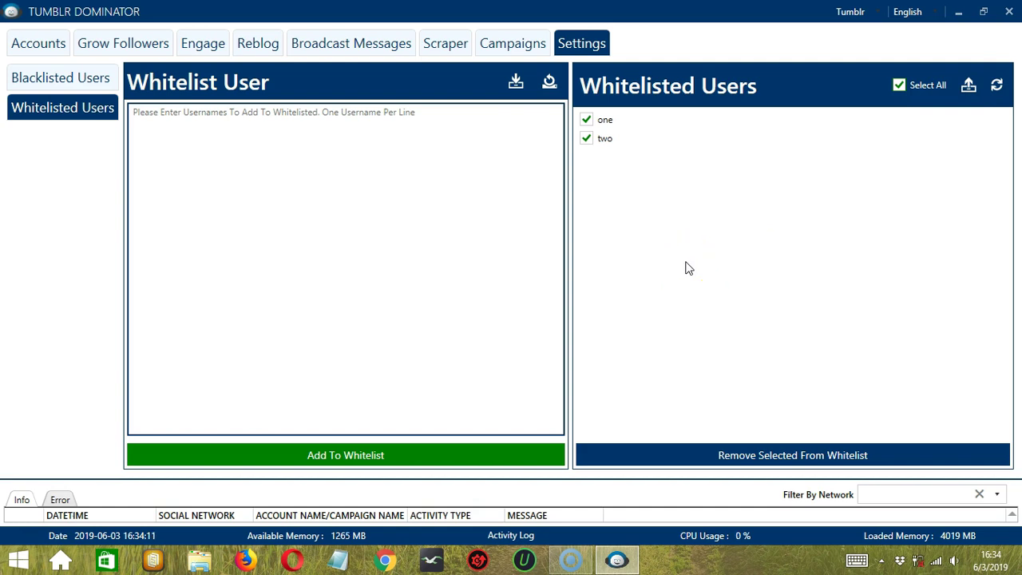
{"action": "left_click", "coordinate": [681, 455]}
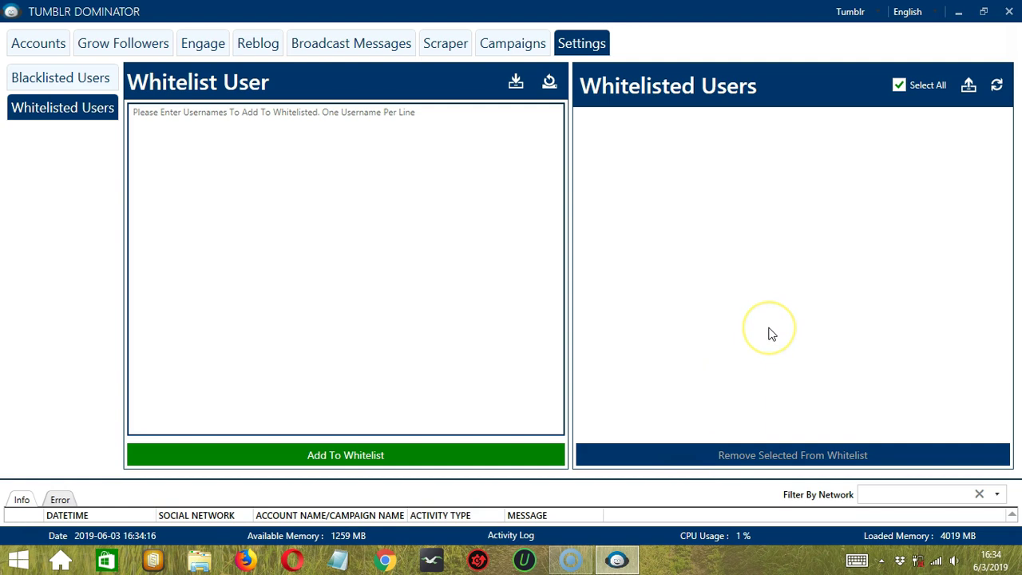